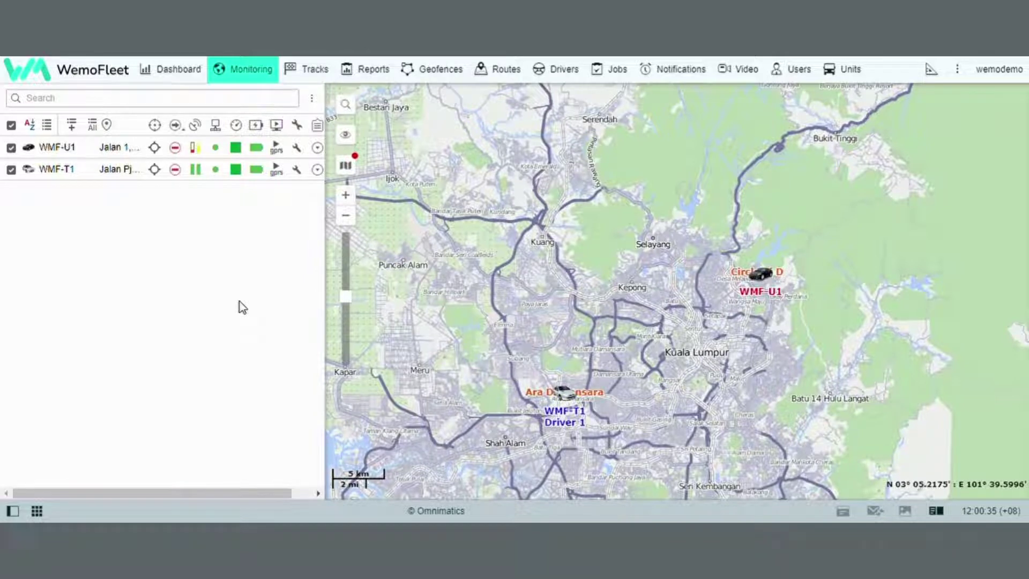
Open the account menu under the username 'wemodemo' in the toolbar
{"action": "left_click", "coordinate": [1003, 77]}
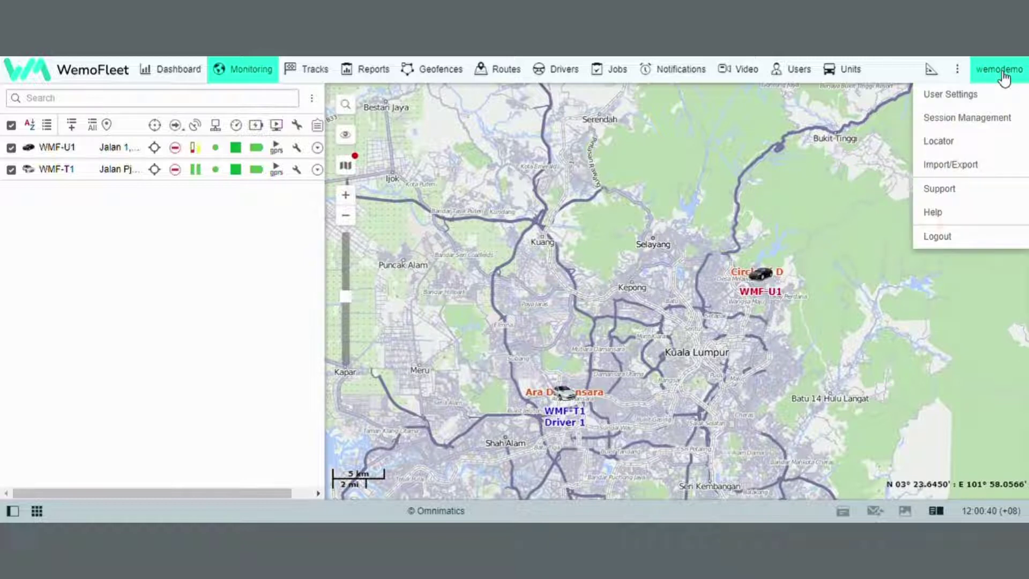
Open User Settings and scroll through the General Settings tooltip and work-list options
{"action": "left_click", "coordinate": [969, 102]}
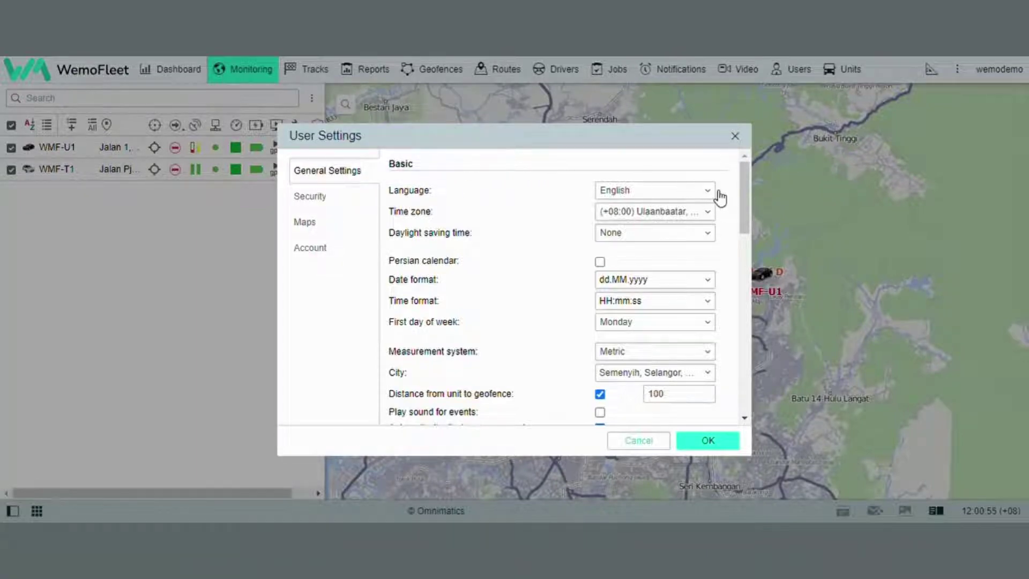
{"action": "mouse_move", "coordinate": [719, 284]}
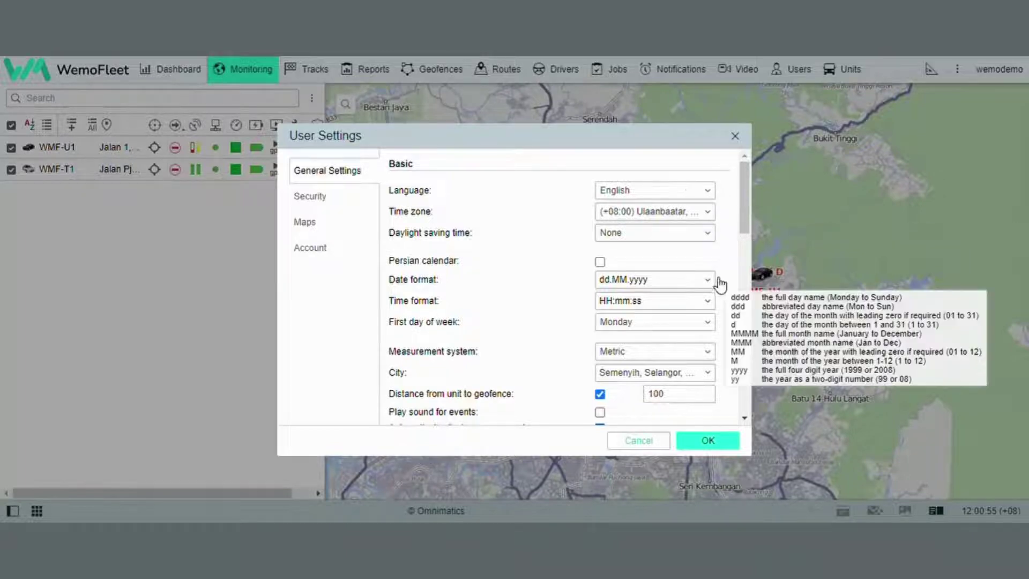
{"action": "scroll", "coordinate": [532, 260], "scroll_direction": "down", "scroll_amount": 1}
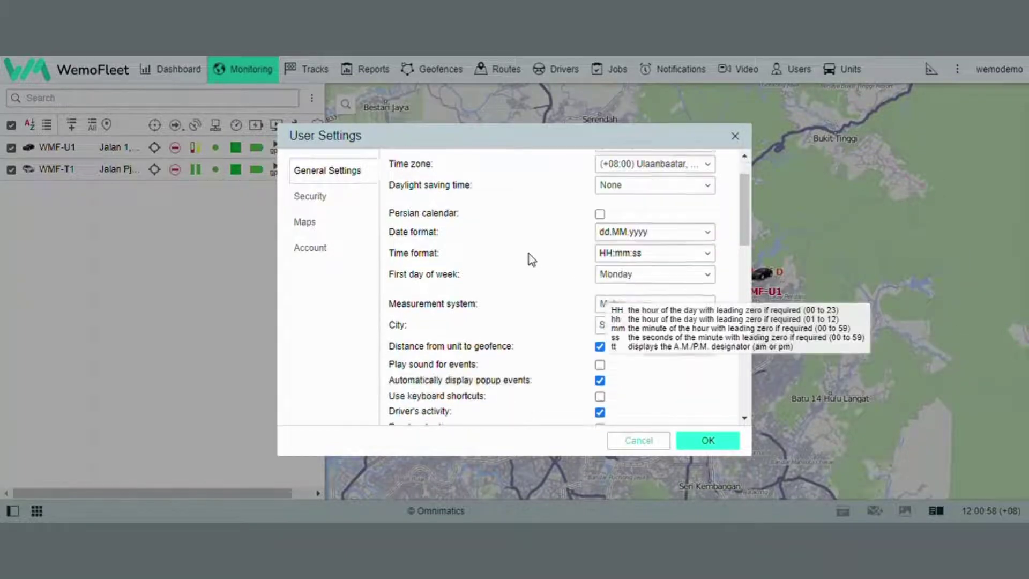
{"action": "scroll", "coordinate": [560, 251], "scroll_direction": "down", "scroll_amount": 1}
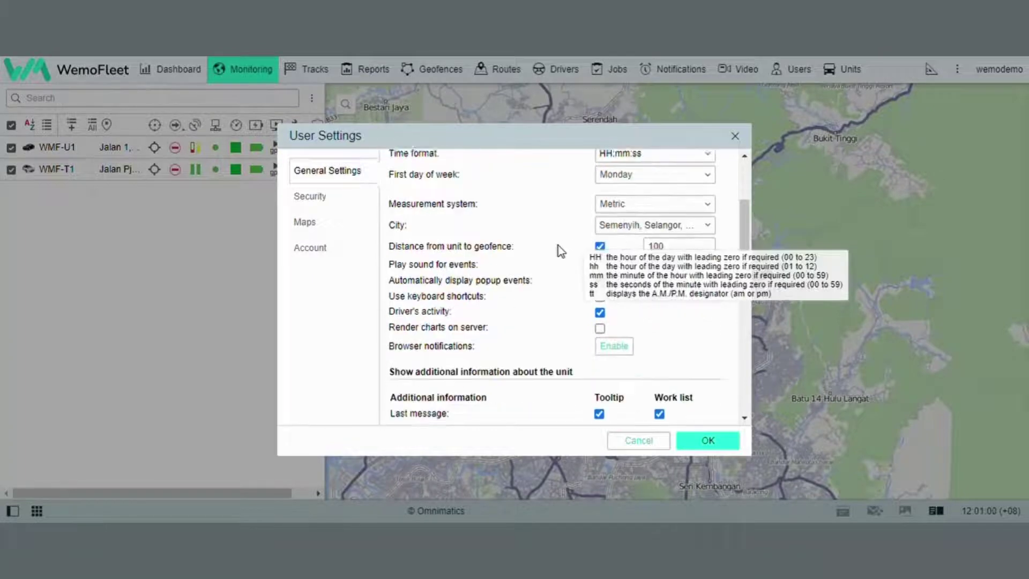
{"action": "scroll", "coordinate": [560, 251], "scroll_direction": "down", "scroll_amount": 2}
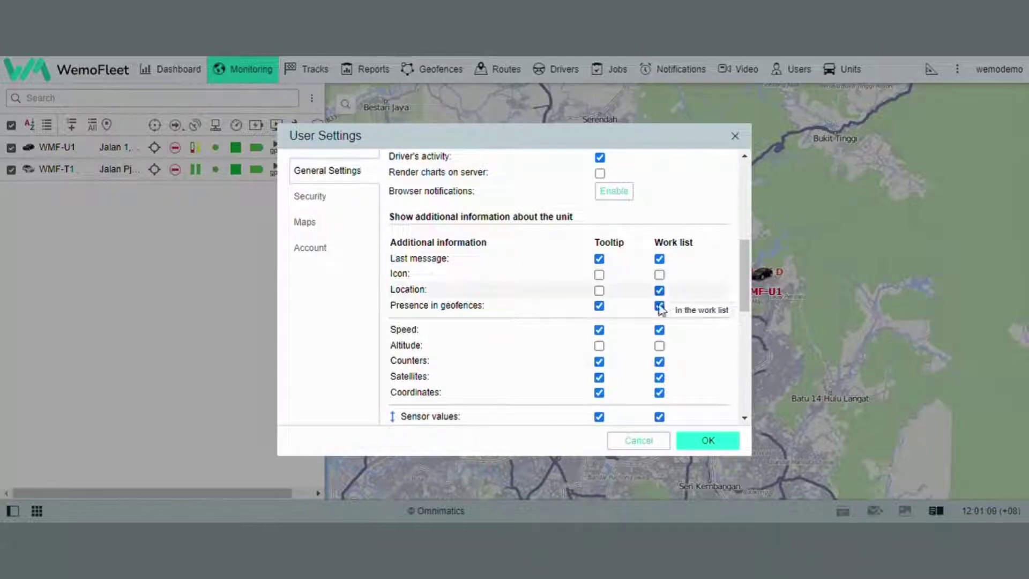
Hide Counters and Satellites from tooltips, use motion-state icons, unblur inactive units, group overlapping units
{"action": "left_click", "coordinate": [599, 362]}
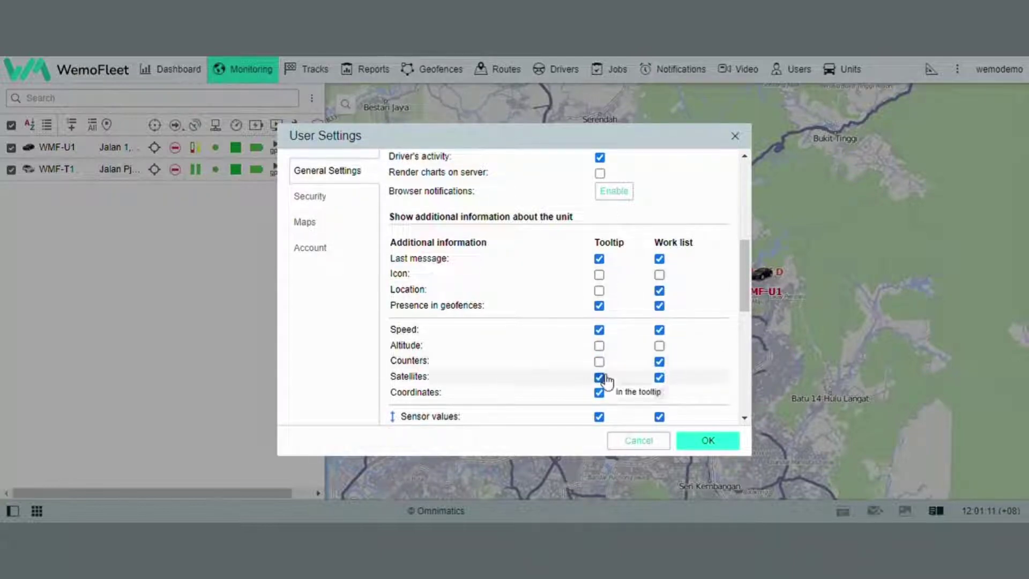
{"action": "left_click", "coordinate": [599, 377]}
{"action": "scroll", "coordinate": [525, 332], "scroll_direction": "down", "scroll_amount": 2}
{"action": "scroll", "coordinate": [539, 313], "scroll_direction": "down", "scroll_amount": 6}
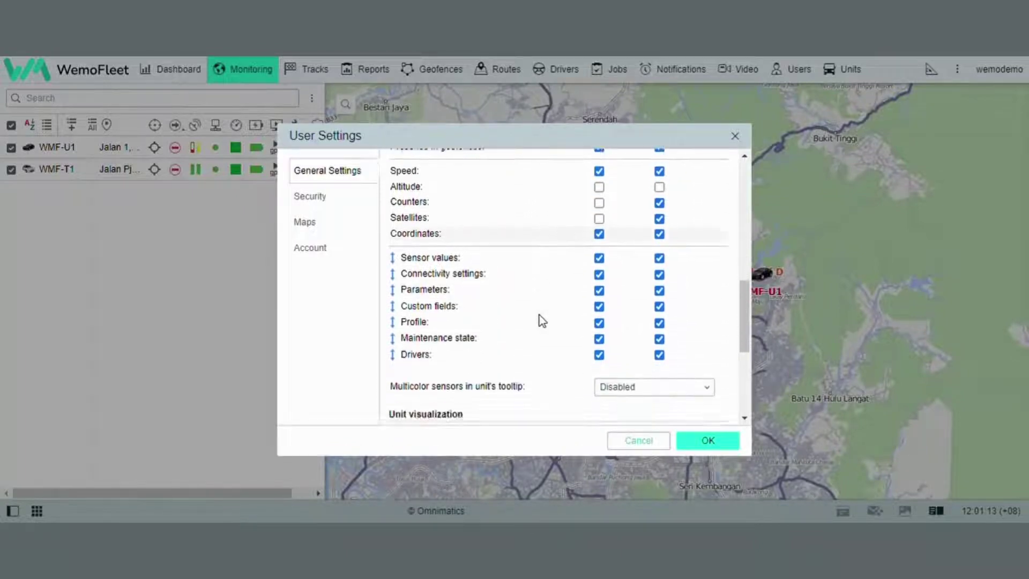
{"action": "scroll", "coordinate": [541, 312], "scroll_direction": "down", "scroll_amount": 1}
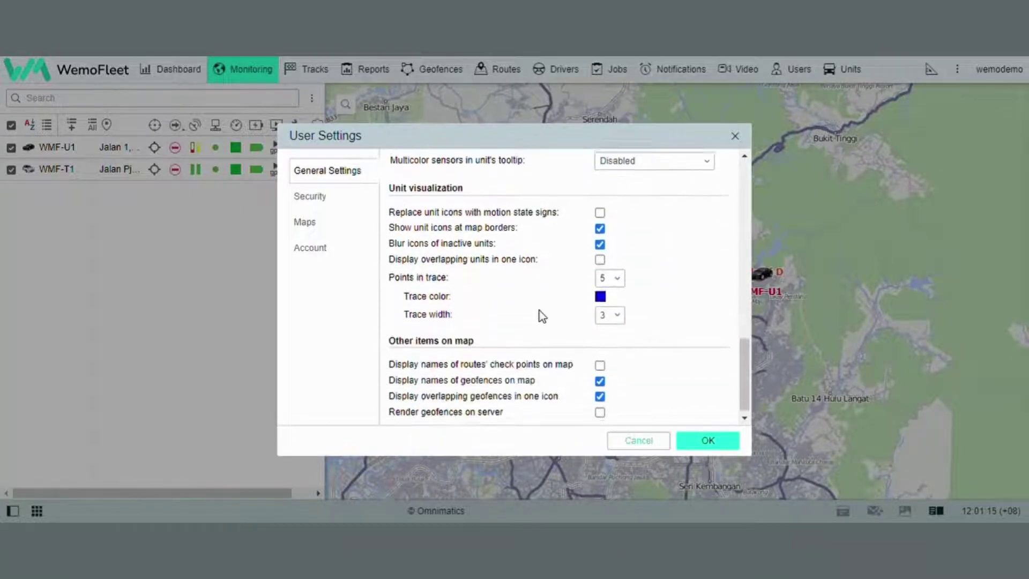
{"action": "left_click", "coordinate": [601, 210]}
{"action": "left_click", "coordinate": [600, 241]}
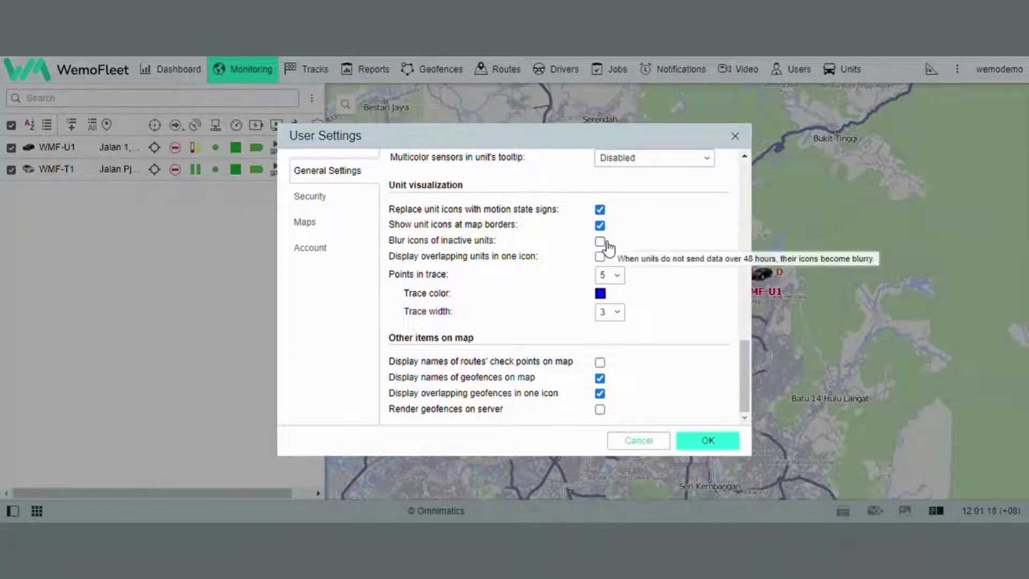
{"action": "left_click", "coordinate": [600, 256]}
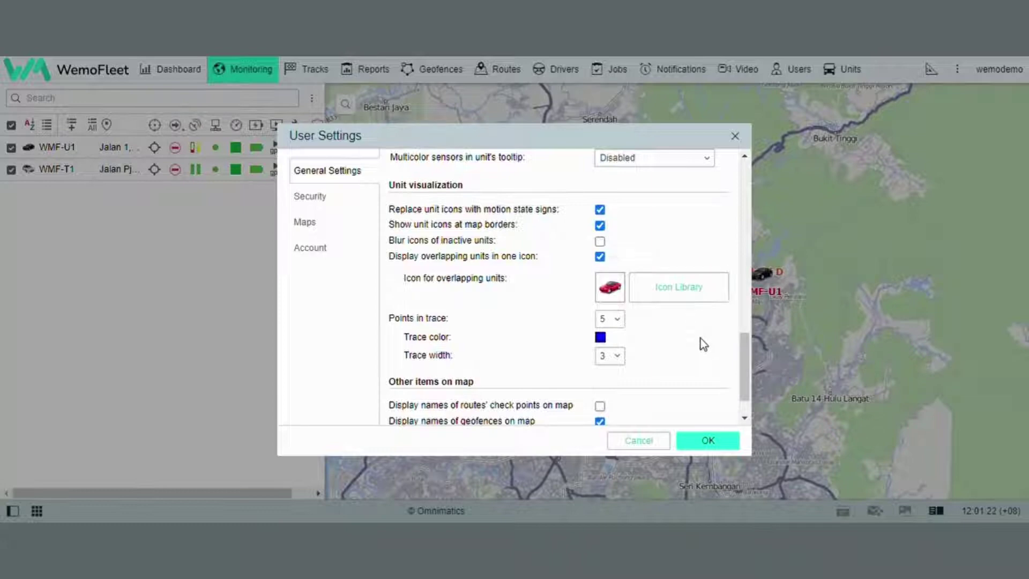
Show route checkpoint names, stop merging overlapping geofences, and save the general settings
{"action": "scroll", "coordinate": [700, 338], "scroll_direction": "down", "scroll_amount": 1}
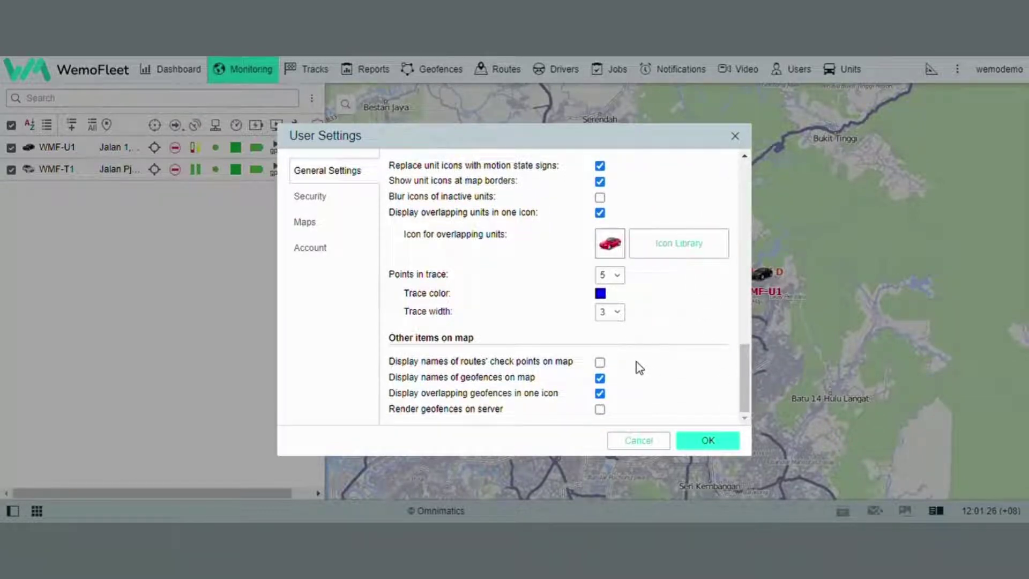
{"action": "left_click", "coordinate": [601, 362]}
{"action": "left_click", "coordinate": [601, 394]}
{"action": "left_click", "coordinate": [706, 440]}
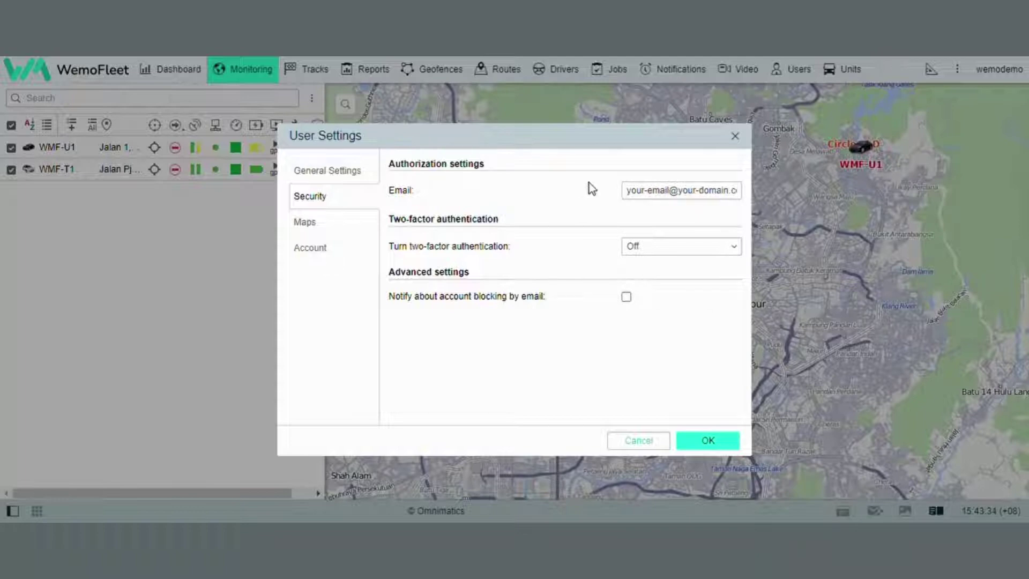
Select the password-reset email address on the Security page, leaving it unchanged
{"action": "left_click", "coordinate": [699, 191]}
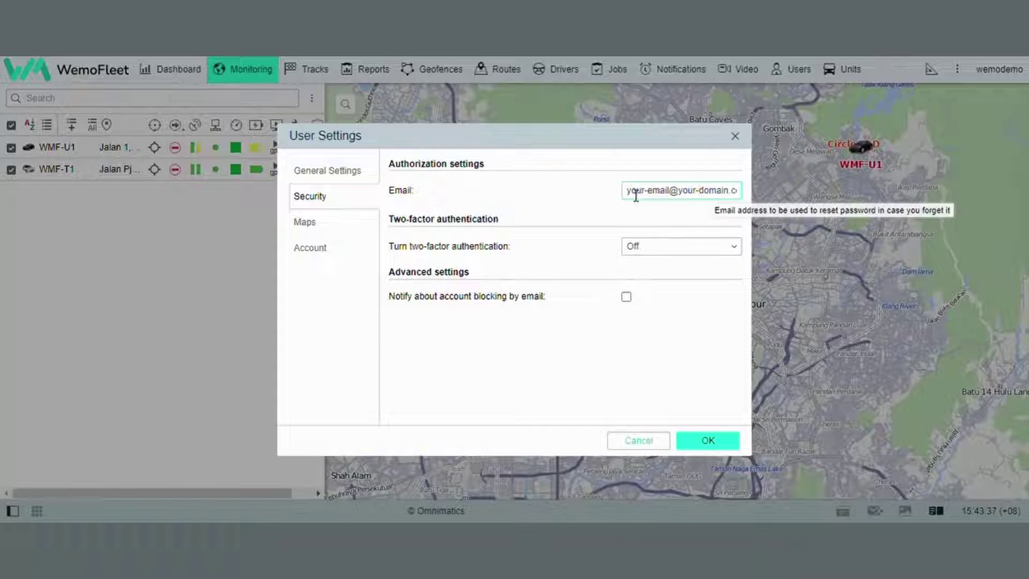
{"action": "left_click_drag", "start_coordinate": [633, 192], "coordinate": [764, 194]}
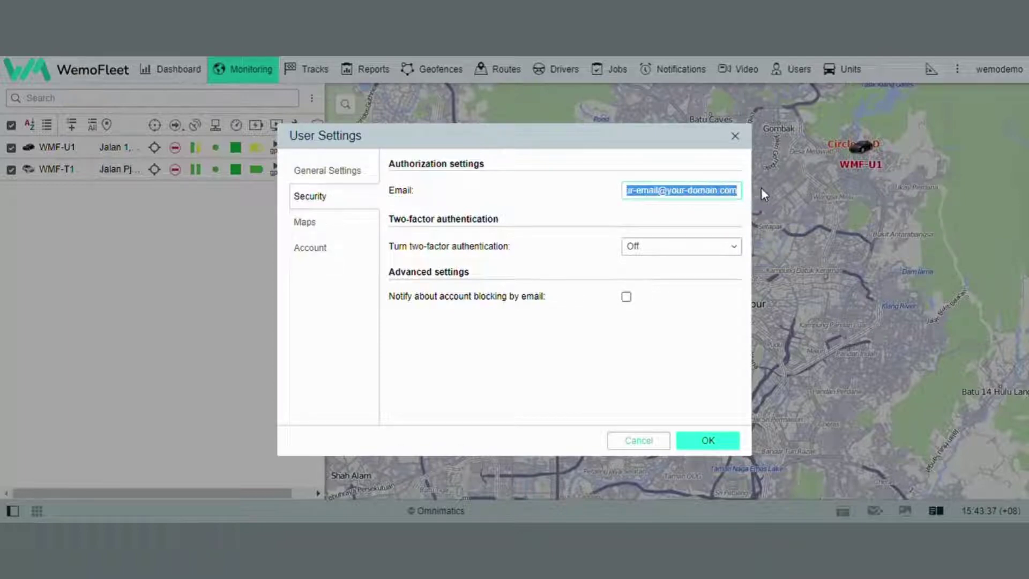
{"action": "left_click", "coordinate": [605, 187]}
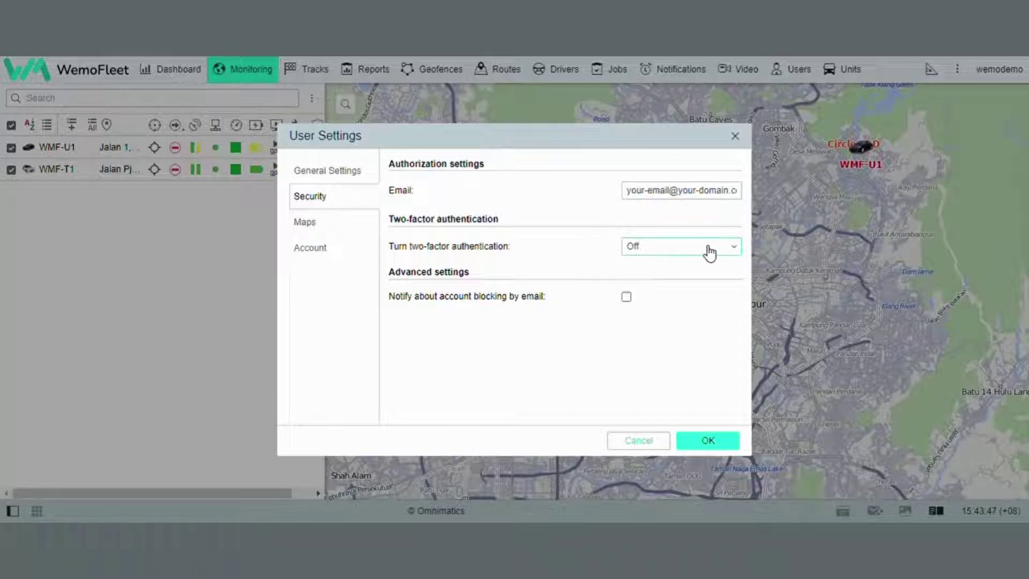
Turn on two-factor authentication via email and enter the emailed verification code
{"action": "left_click", "coordinate": [659, 275]}
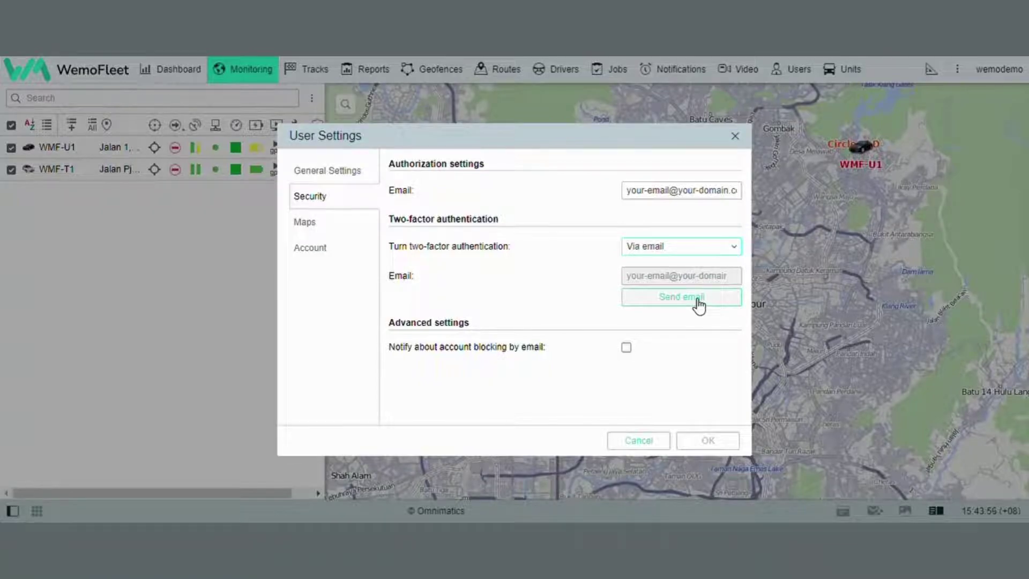
{"action": "left_click", "coordinate": [697, 298]}
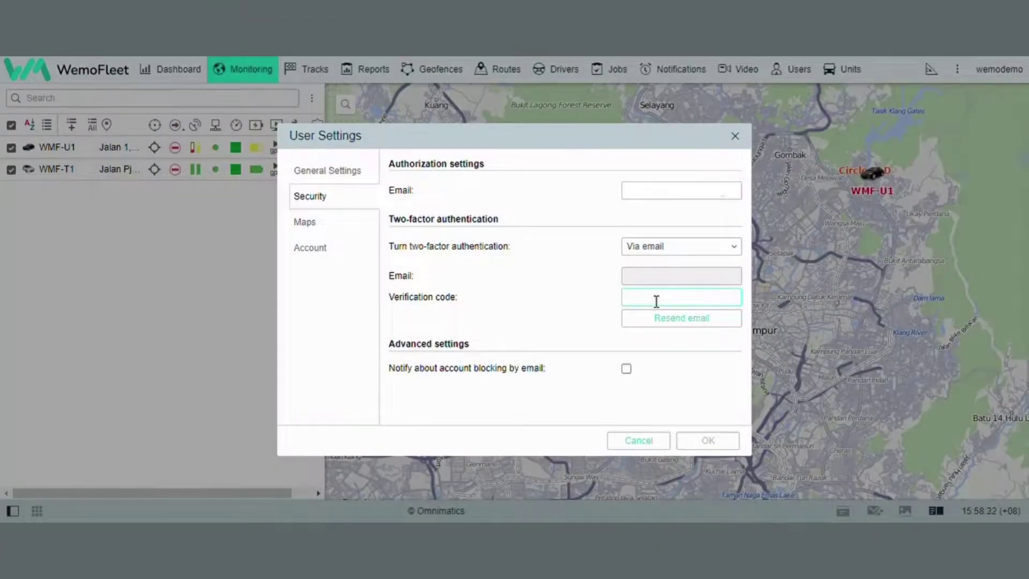
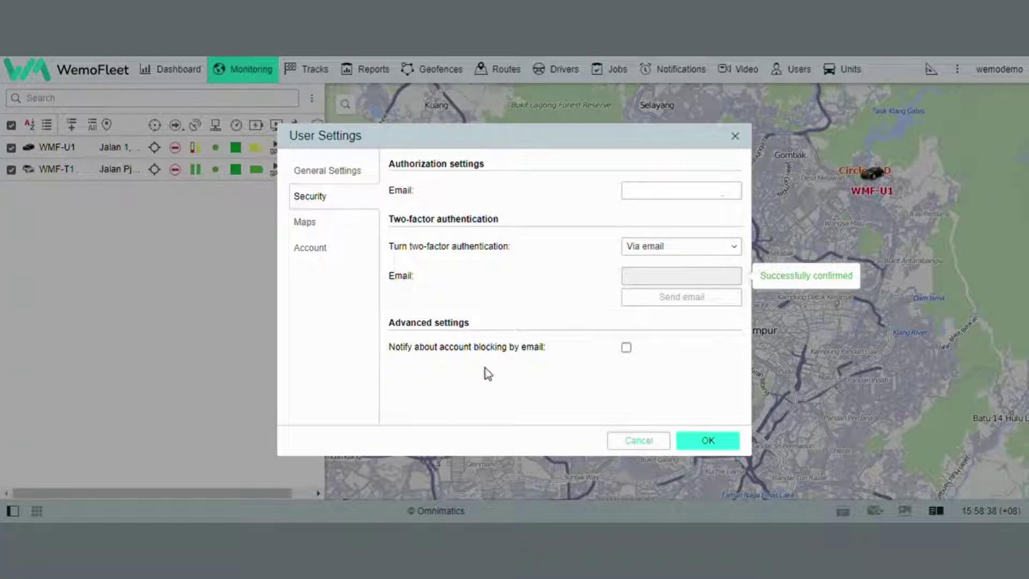
Enable email notification about account blocking
{"action": "left_click", "coordinate": [627, 348]}
{"action": "left_click", "coordinate": [633, 351]}
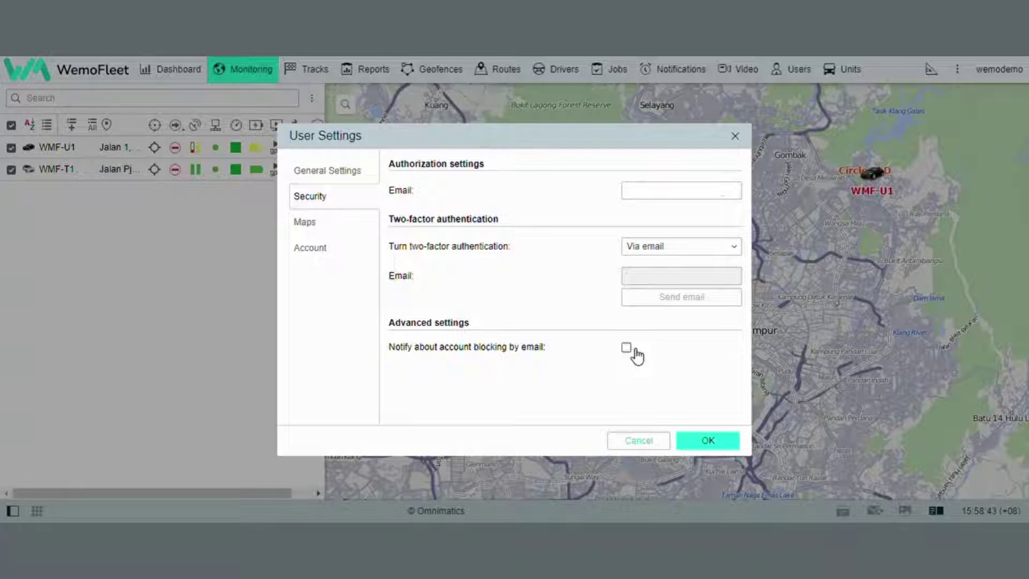
{"action": "left_click", "coordinate": [636, 355]}
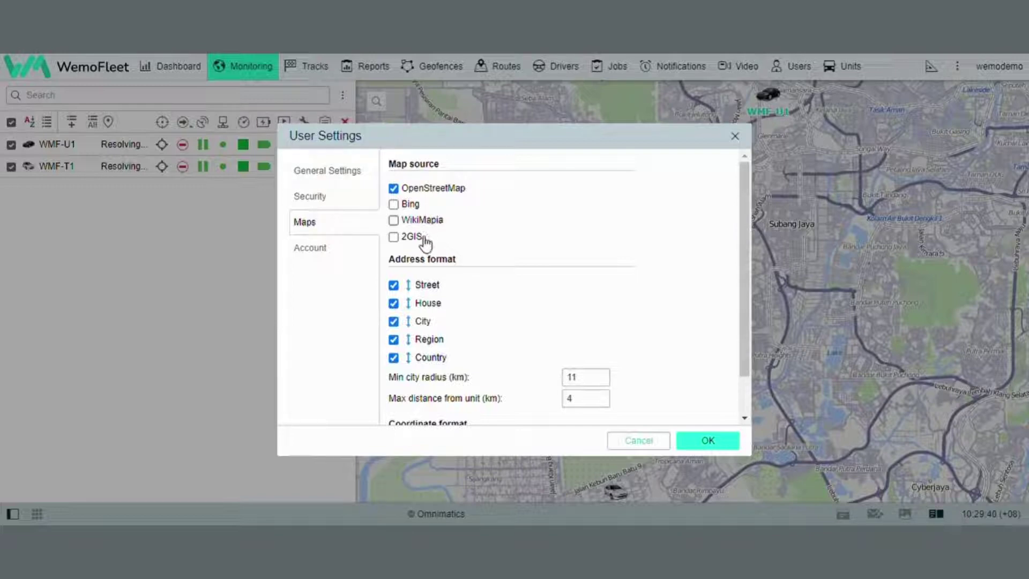
Add Bing as a map source, leaving WikiMapia off
{"action": "left_click", "coordinate": [394, 204]}
{"action": "left_click", "coordinate": [394, 219]}
{"action": "left_click", "coordinate": [397, 222]}
{"action": "left_click", "coordinate": [396, 206]}
{"action": "left_click", "coordinate": [396, 207]}
Keep Street, House, City and Region all checked in the address format
{"action": "left_click", "coordinate": [395, 285]}
{"action": "left_click", "coordinate": [394, 303]}
{"action": "left_click", "coordinate": [394, 321]}
{"action": "left_click", "coordinate": [395, 304]}
{"action": "left_click", "coordinate": [394, 285]}
{"action": "left_click", "coordinate": [395, 285]}
{"action": "left_click", "coordinate": [394, 303]}
{"action": "left_click", "coordinate": [394, 339]}
{"action": "left_click", "coordinate": [394, 340]}
{"action": "left_click", "coordinate": [394, 321]}
{"action": "left_click", "coordinate": [394, 303]}
{"action": "left_click", "coordinate": [394, 285]}
{"action": "mouse_move", "coordinate": [437, 311]}
{"action": "left_mouse_down"}
{"action": "mouse_move", "coordinate": [437, 294]}
{"action": "mouse_move", "coordinate": [437, 330]}
{"action": "mouse_move", "coordinate": [439, 294]}
{"action": "left_mouse_up"}
Set min city radius to 15 km and max distance from unit to 5 km, then apply
{"action": "scroll", "coordinate": [438, 294], "scroll_direction": "down", "scroll_amount": 1}
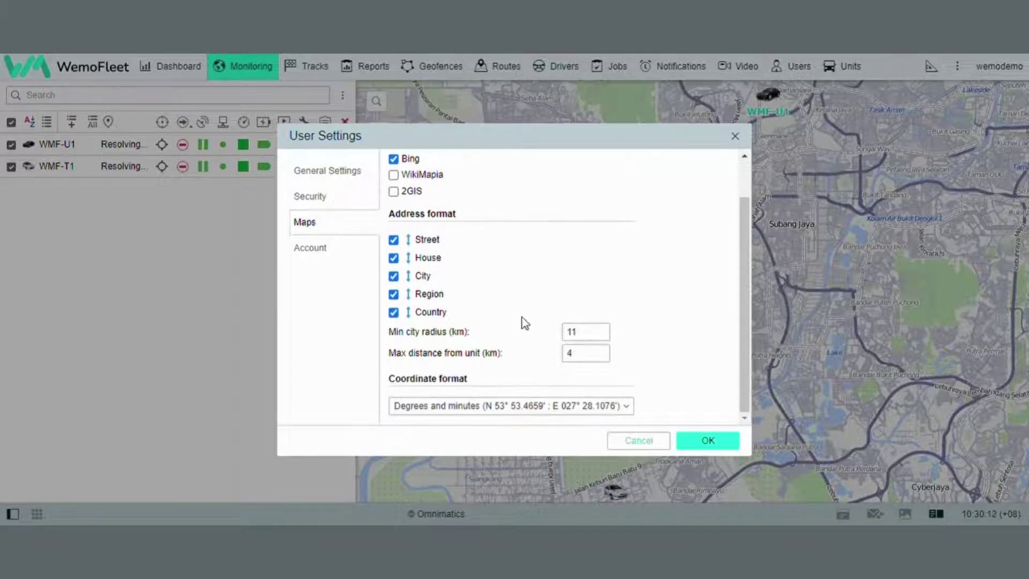
{"action": "double_click", "coordinate": [584, 334]}
{"action": "type", "text": "15"}
{"action": "double_click", "coordinate": [590, 353]}
{"action": "left_click", "coordinate": [655, 362]}
{"action": "key", "text": "Up"}
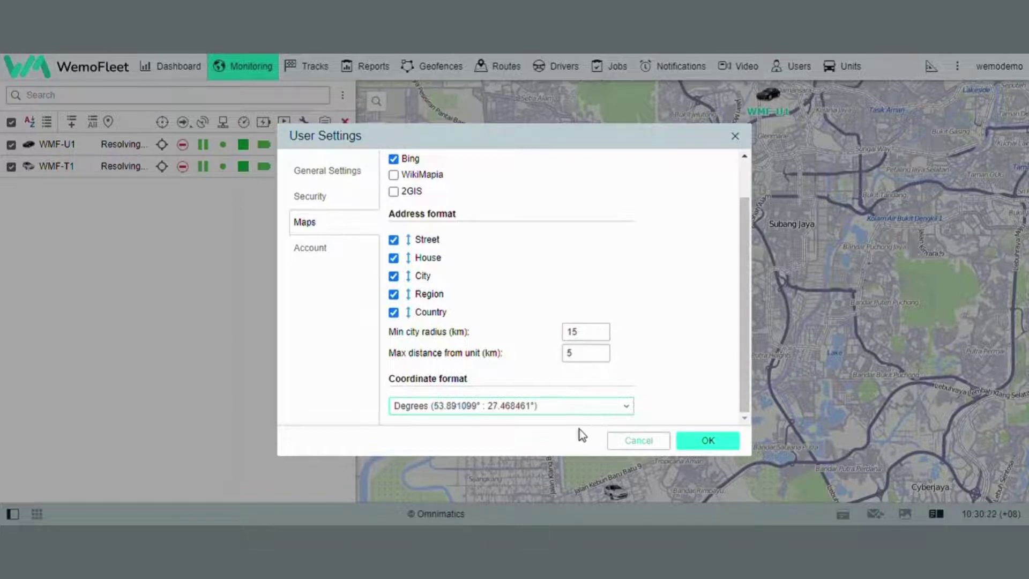
{"action": "key", "text": "Down"}
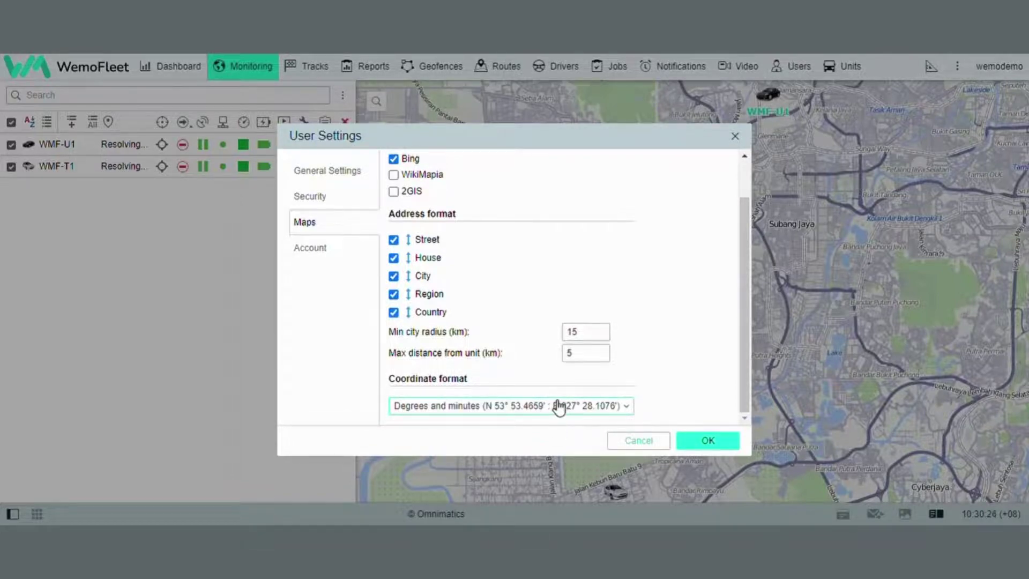
{"action": "left_click", "coordinate": [695, 448]}
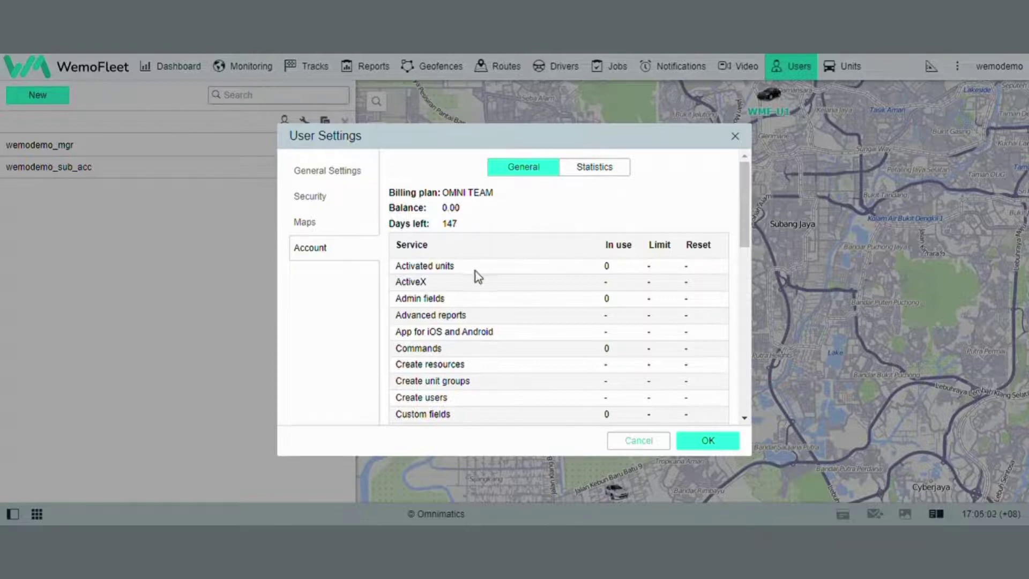
Scroll through the Account page's services table showing drivers, notifications and reports usage
{"action": "scroll", "coordinate": [475, 272], "scroll_direction": "down", "scroll_amount": 1}
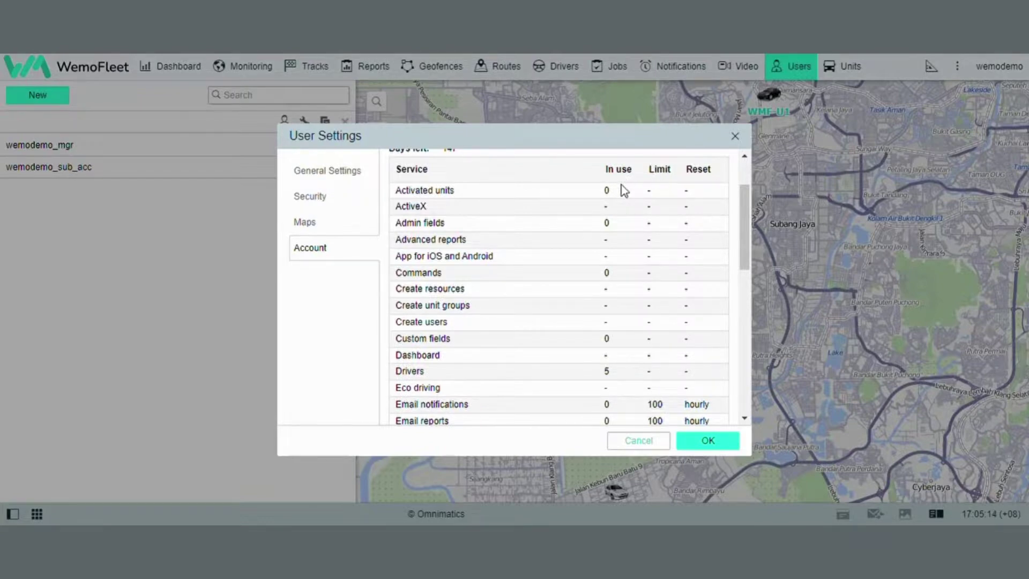
{"action": "scroll", "coordinate": [650, 213], "scroll_direction": "down", "scroll_amount": 7}
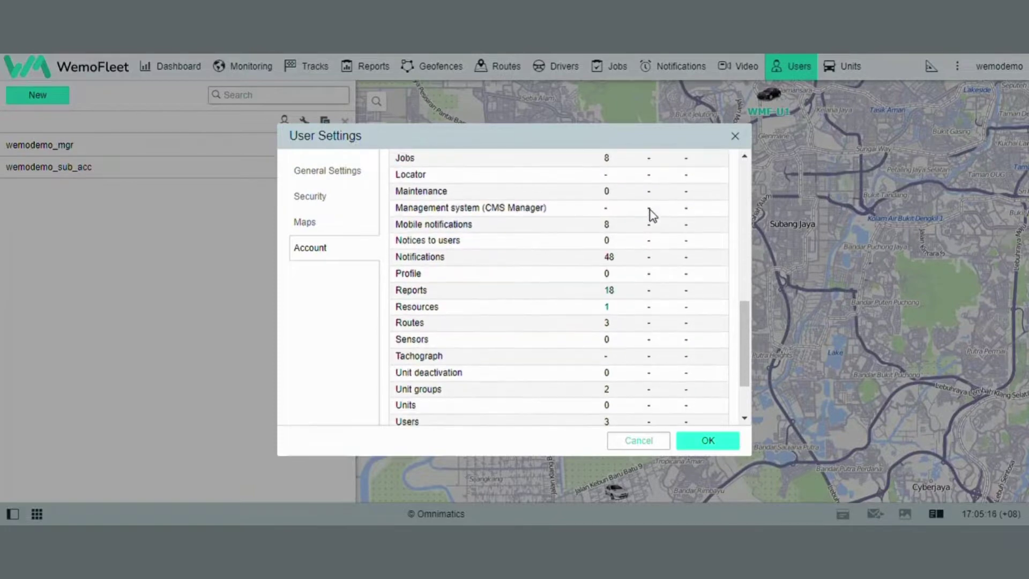
{"action": "scroll", "coordinate": [651, 214], "scroll_direction": "up", "scroll_amount": 8}
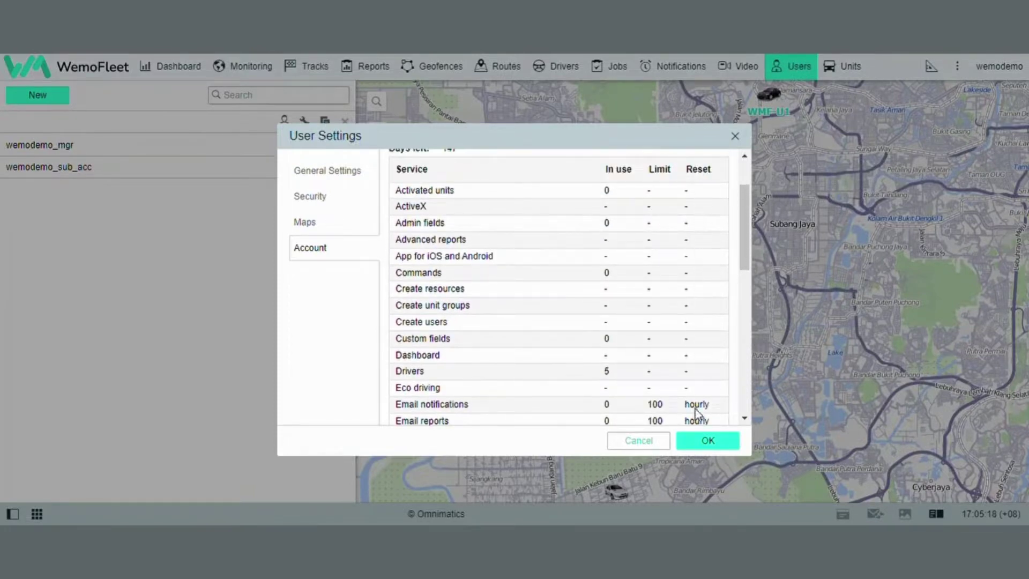
{"action": "scroll", "coordinate": [692, 284], "scroll_direction": "down", "scroll_amount": 1}
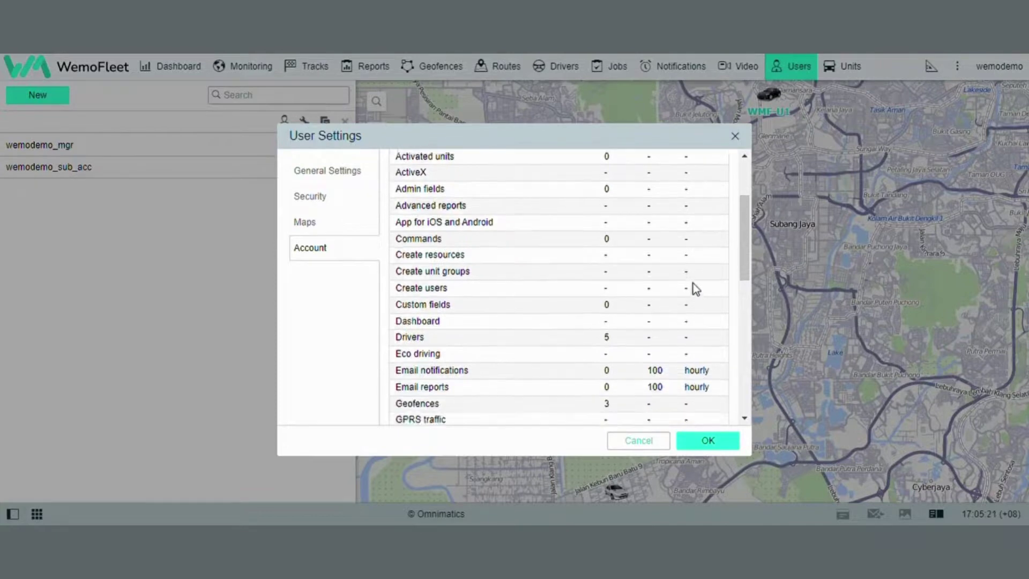
{"action": "scroll", "coordinate": [693, 281], "scroll_direction": "down", "scroll_amount": 2}
{"action": "scroll", "coordinate": [692, 278], "scroll_direction": "up", "scroll_amount": 4}
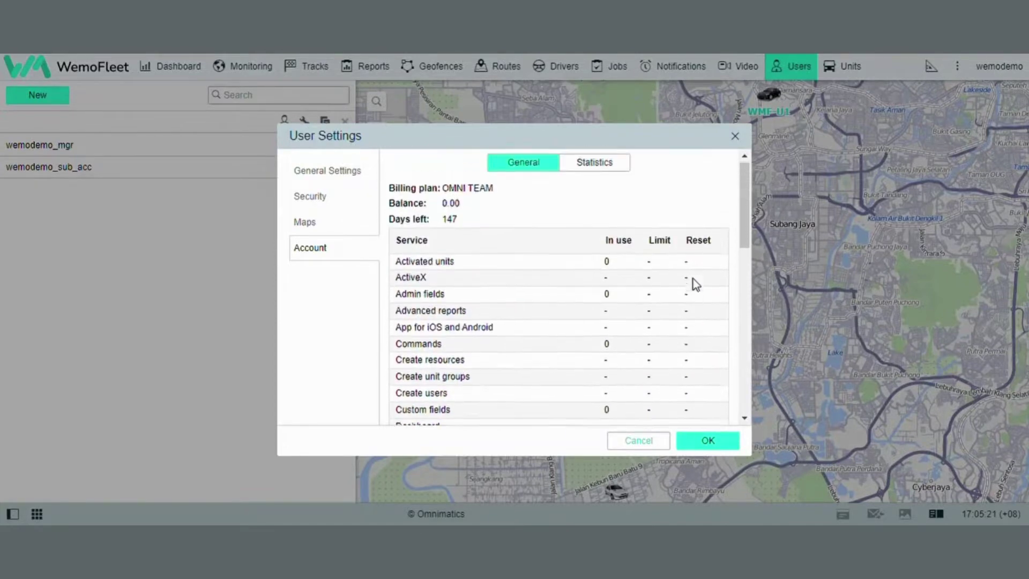
Show account statistics for the last 31 days and scroll through the entries
{"action": "left_click", "coordinate": [611, 171]}
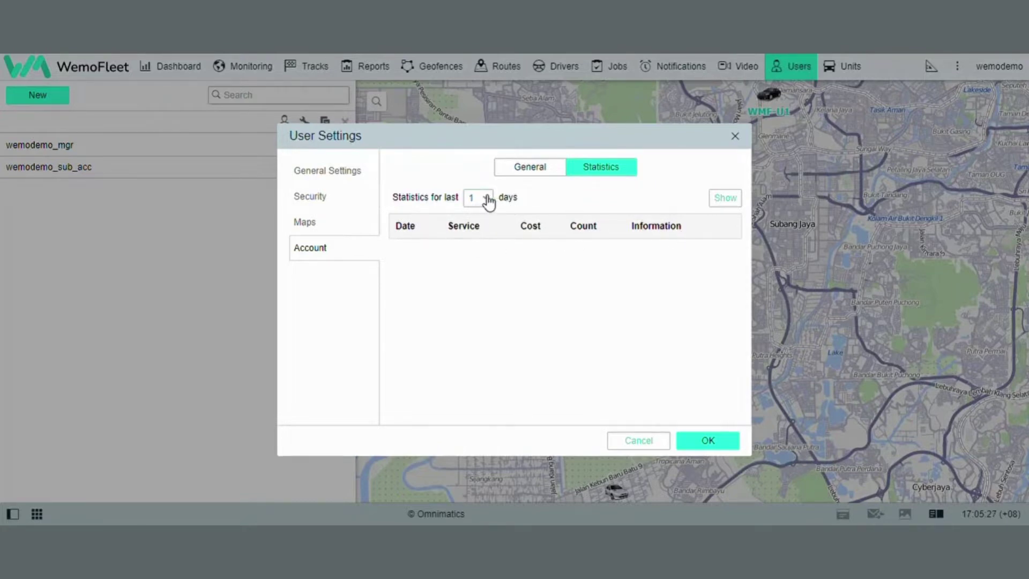
{"action": "left_click", "coordinate": [478, 374]}
{"action": "left_click", "coordinate": [738, 198]}
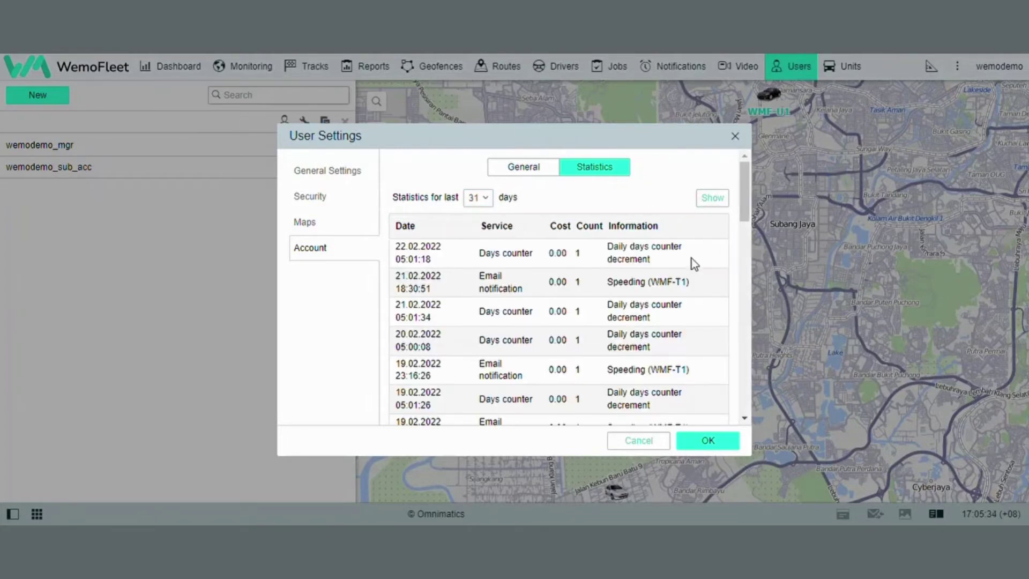
{"action": "scroll", "coordinate": [691, 259], "scroll_direction": "down", "scroll_amount": 5}
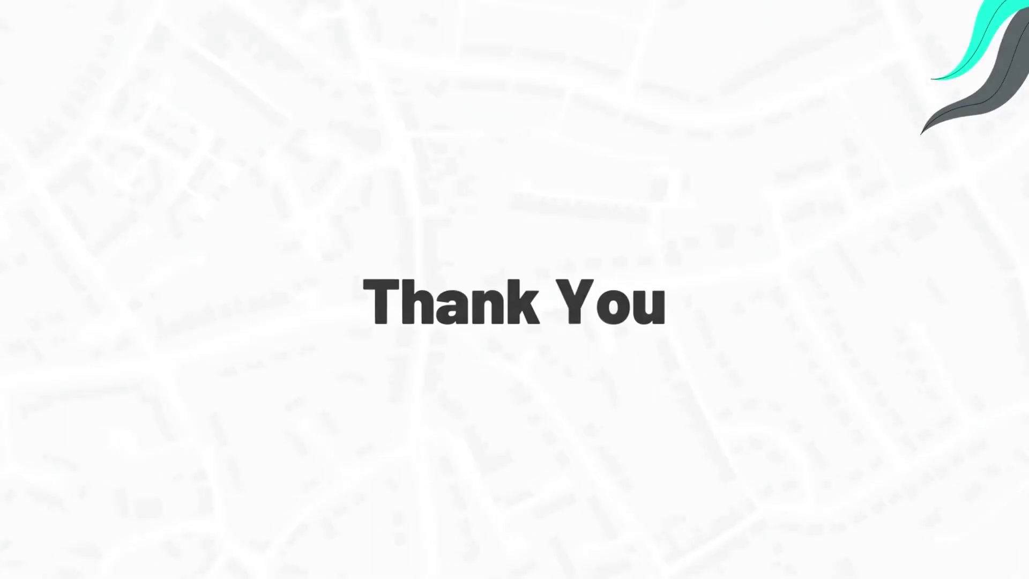